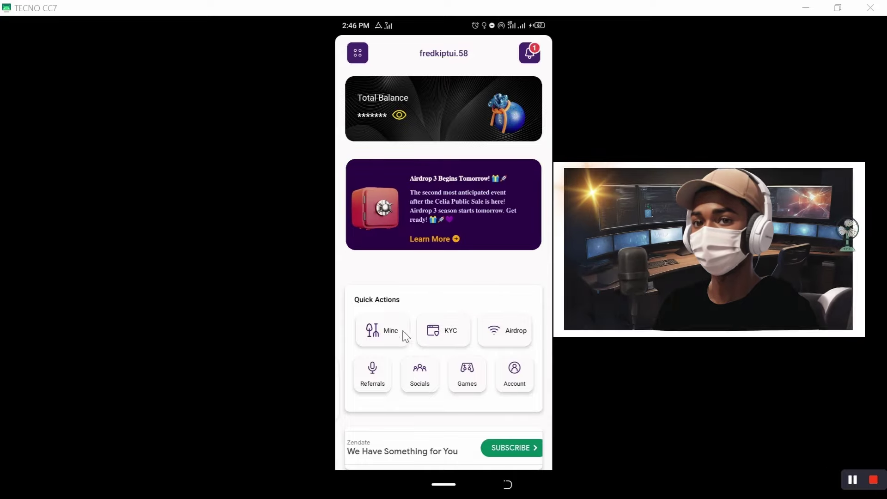
- Open KYC, start it, and select the KYC Two tier with its three checked requirements
click(445, 335)
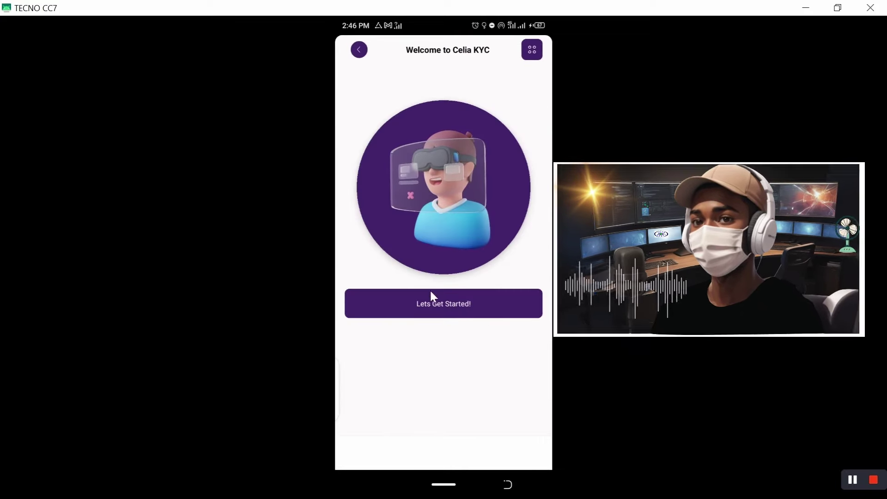
click(432, 303)
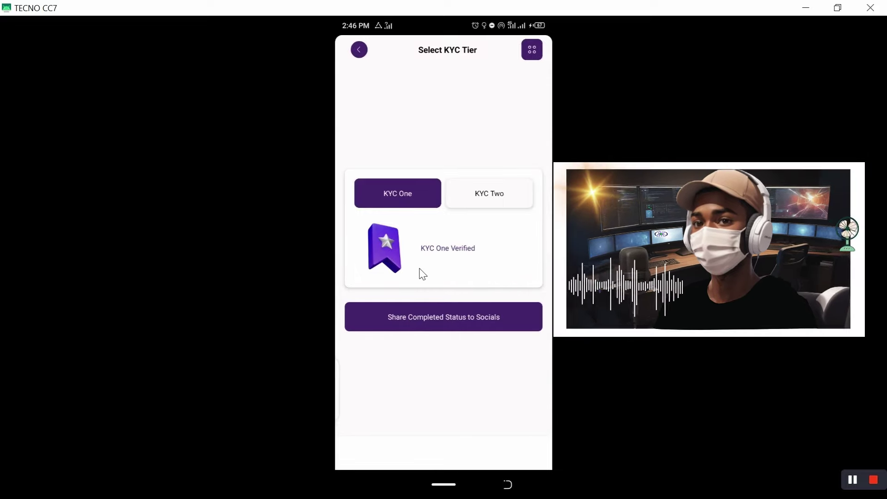
click(488, 196)
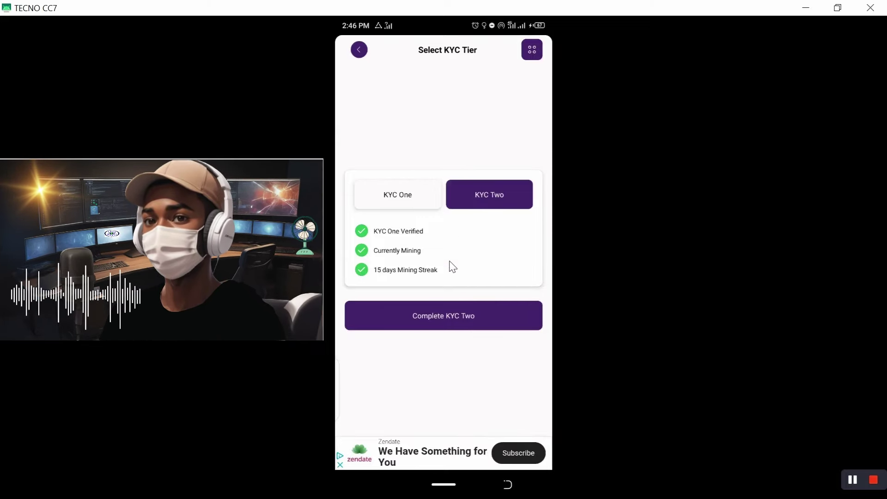
- Open the Complete KYC Two form and focus its BEP20 Wallet Address field
click(442, 313)
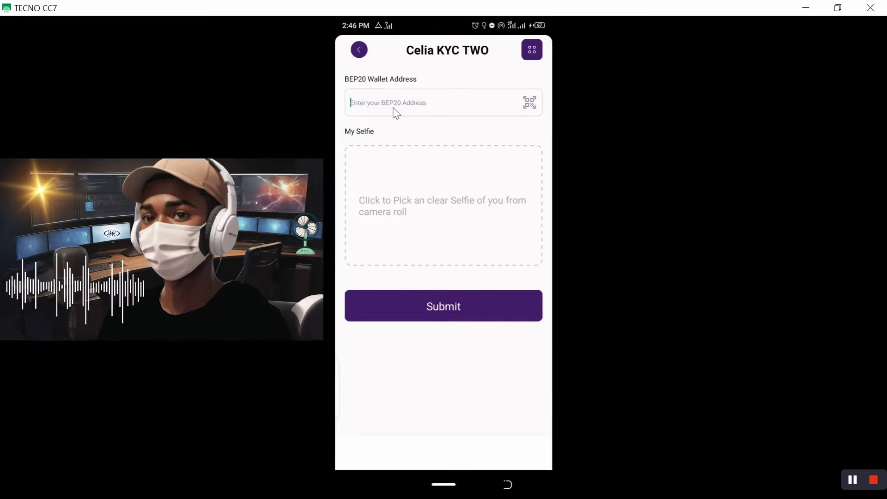
click(397, 112)
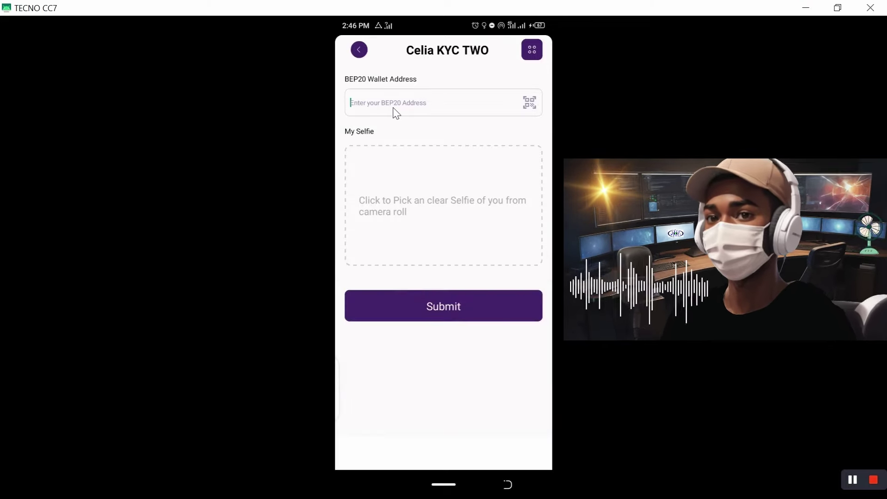
click(395, 111)
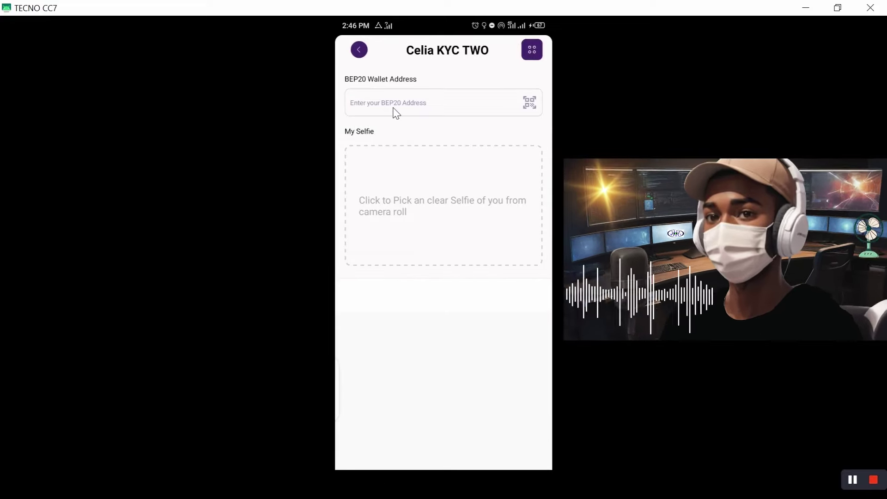
click(395, 113)
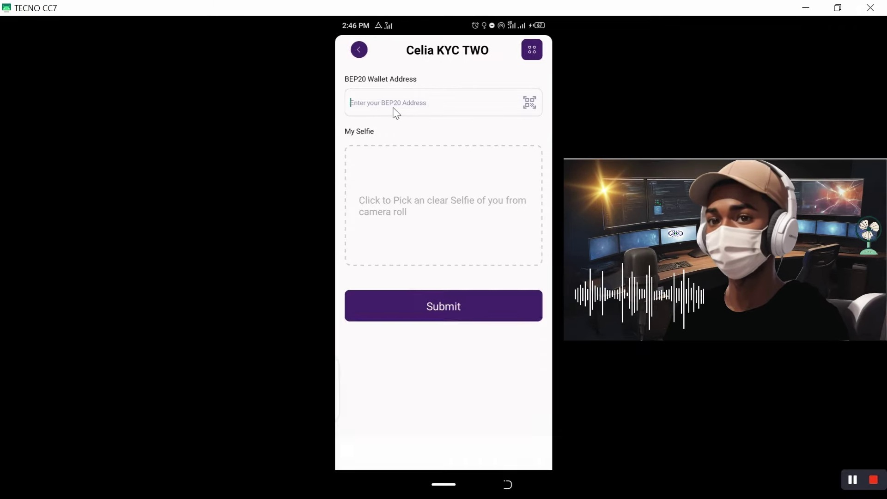
click(395, 113)
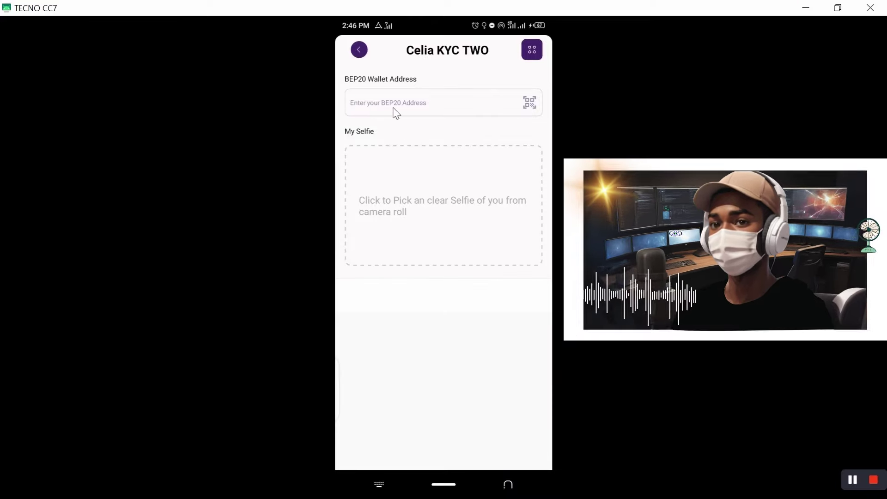
click(395, 112)
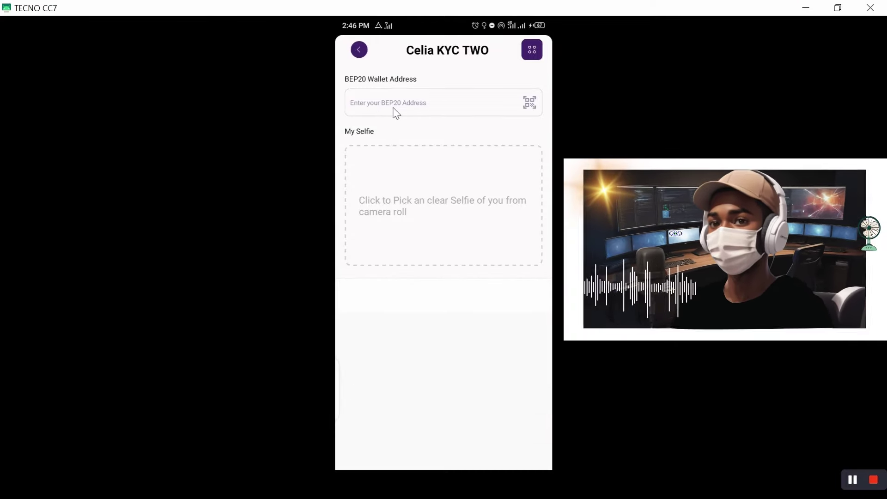
click(393, 113)
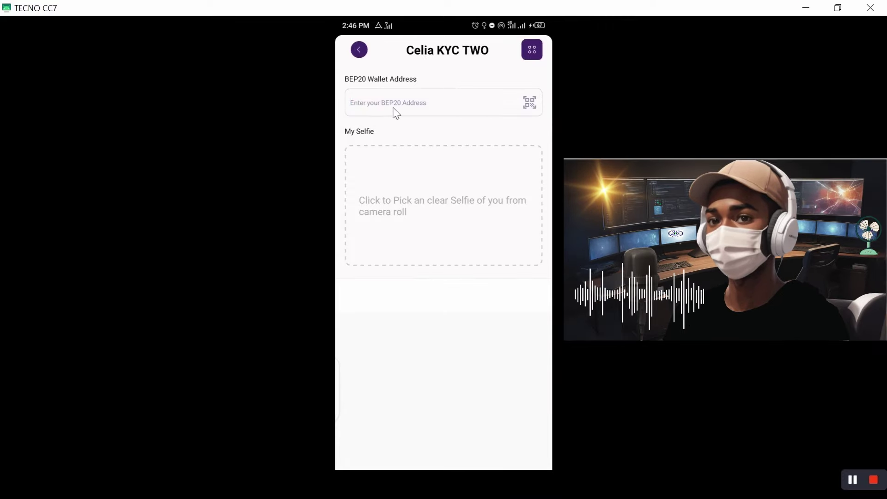
click(394, 110)
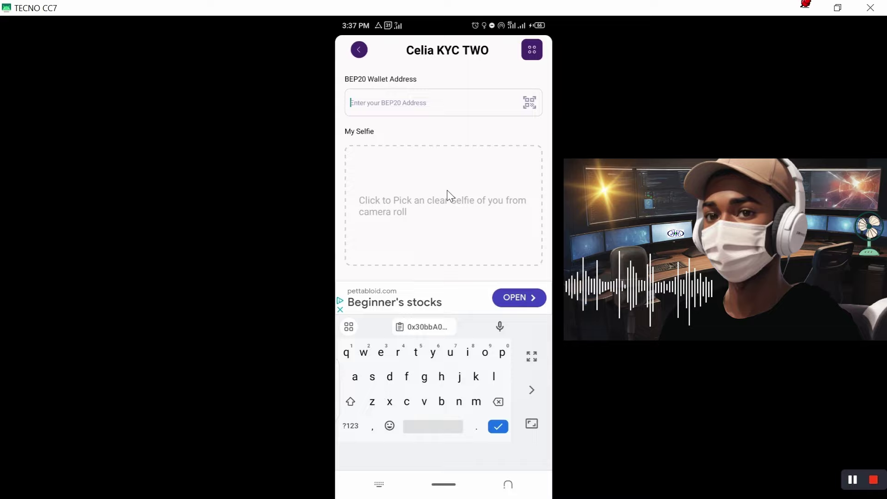
- Switch to Trust Wallet from the recent apps and bring it full screen
key(alt+s)
drag(416, 234, 521, 247)
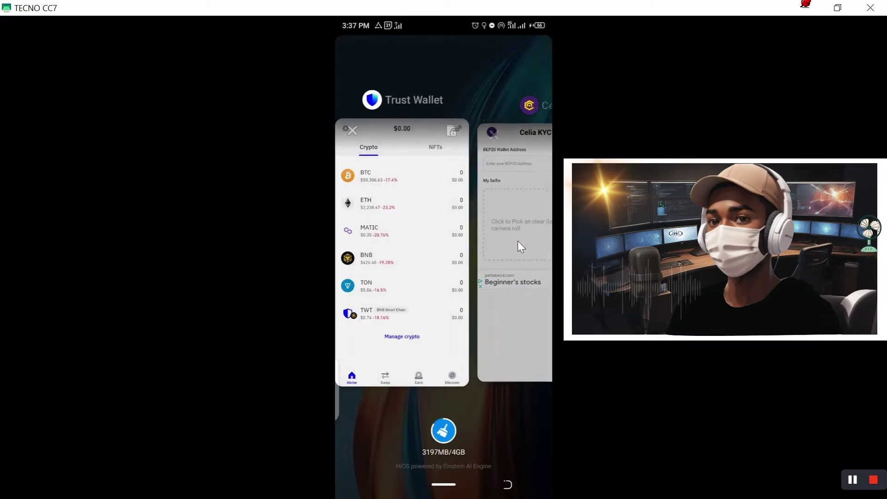
click(451, 240)
key(alt+s)
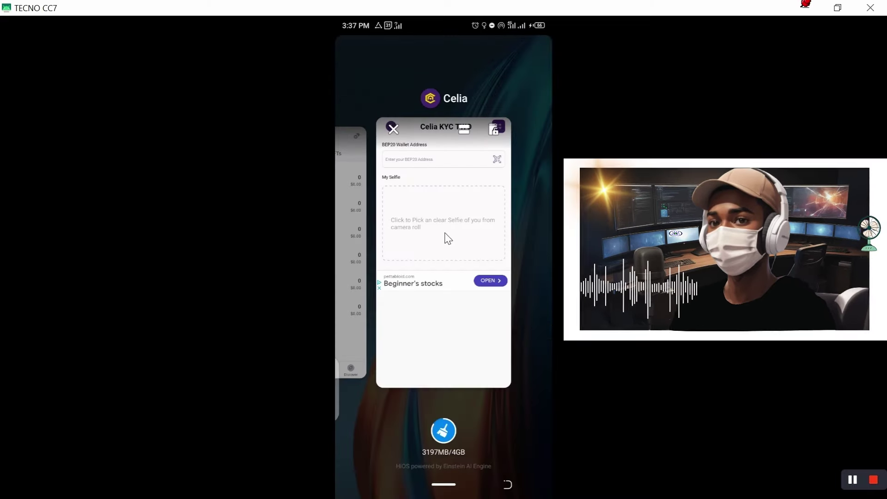
drag(449, 239, 517, 243)
click(451, 240)
key(alt+s)
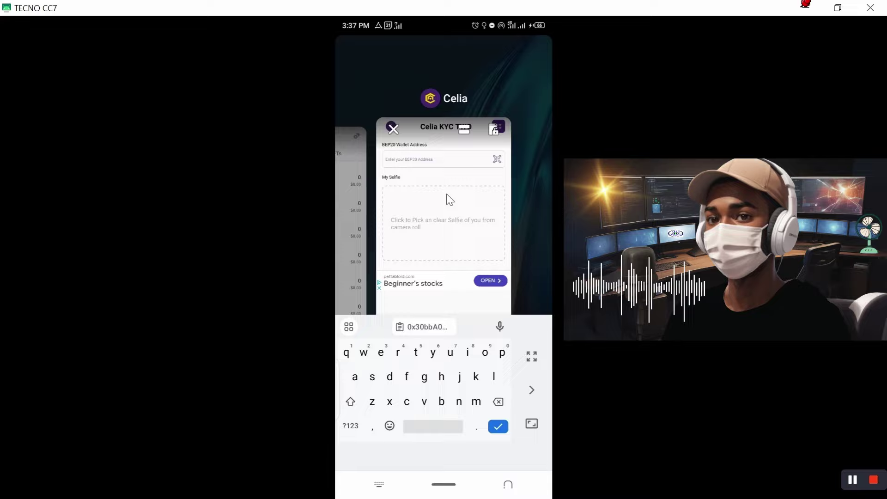
drag(417, 233, 509, 245)
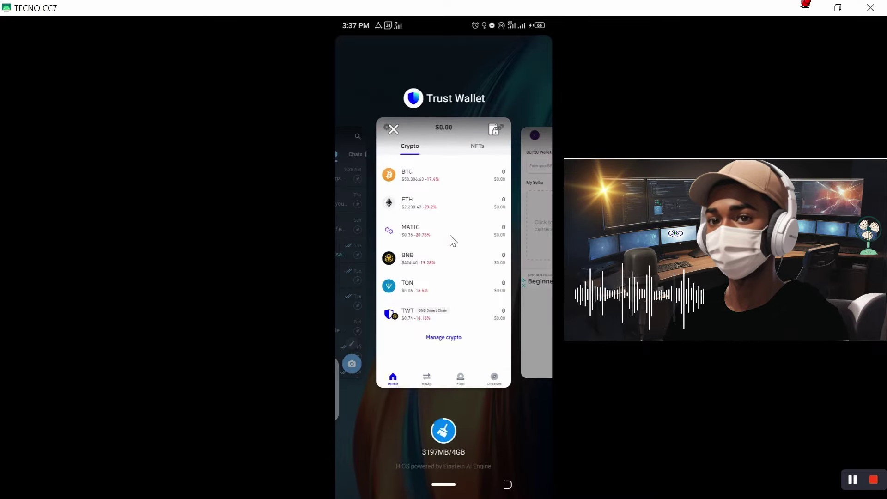
click(452, 240)
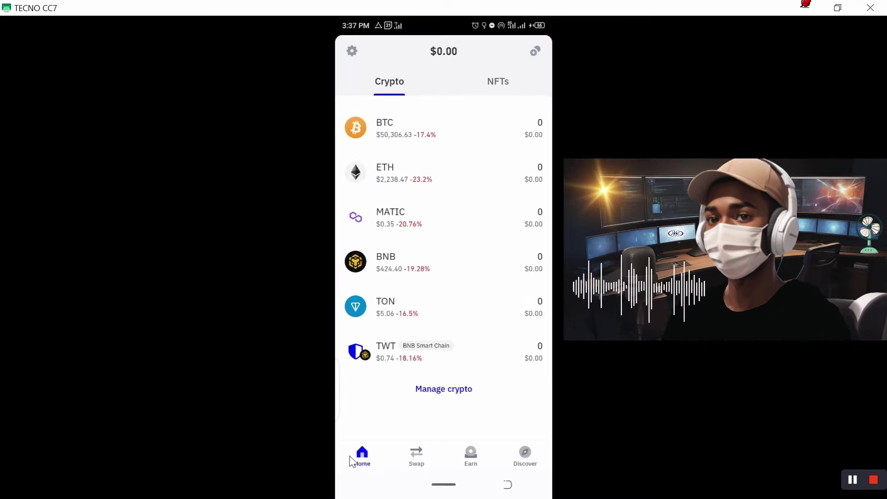
- Go to the Home wallet and scroll through the crypto list down to BNB and TWT
click(353, 460)
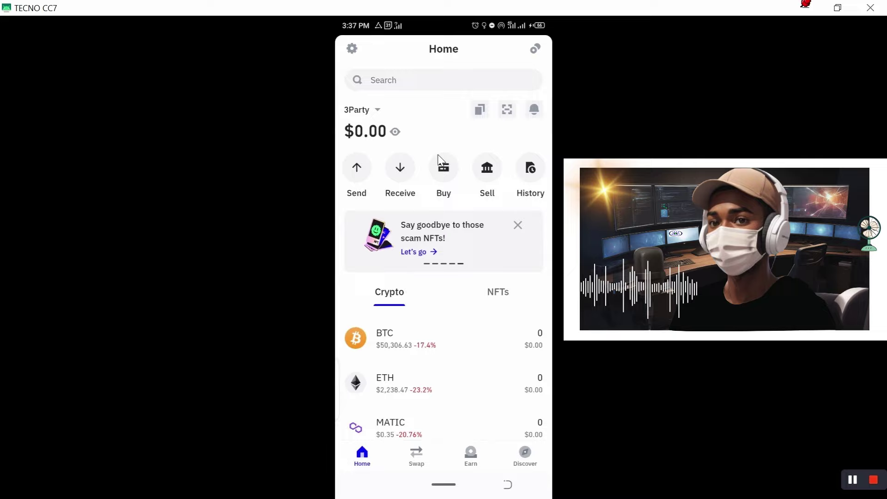
drag(422, 352, 410, 180)
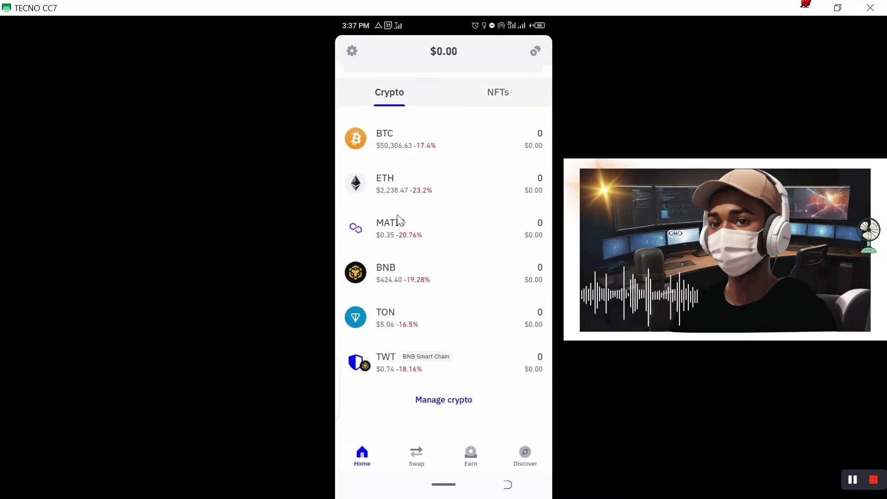
drag(400, 221, 410, 171)
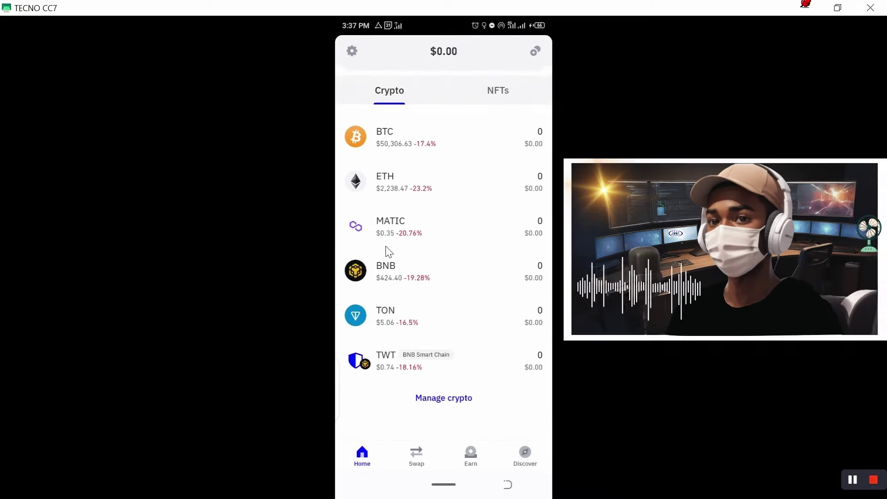
drag(388, 252, 409, 162)
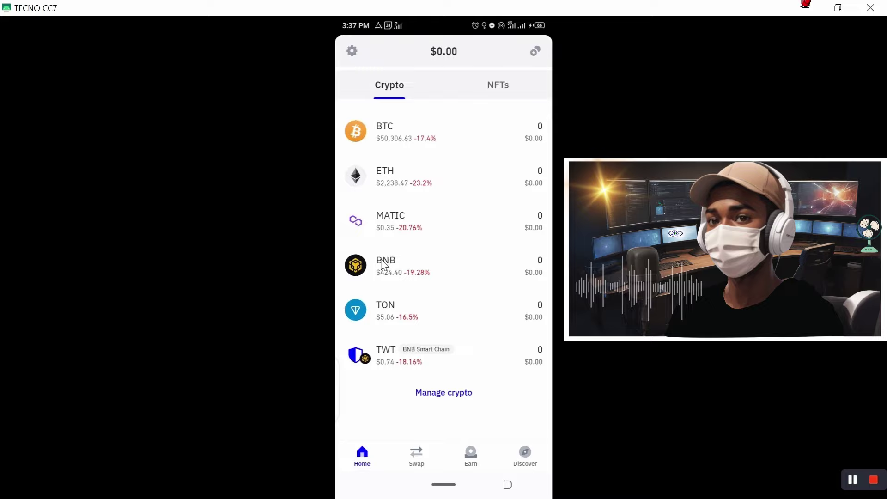
drag(383, 264, 408, 154)
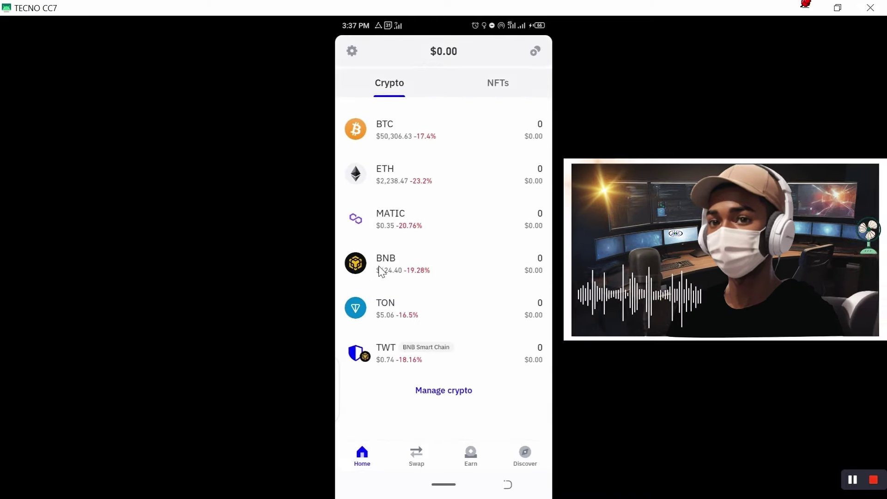
drag(381, 272, 408, 146)
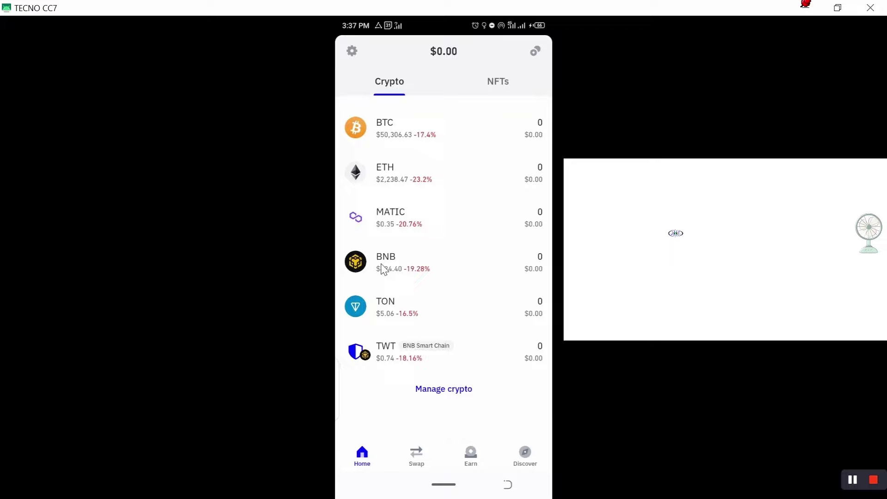
- Open the BNB receive page, then return to the Home coin list and scroll it
click(383, 268)
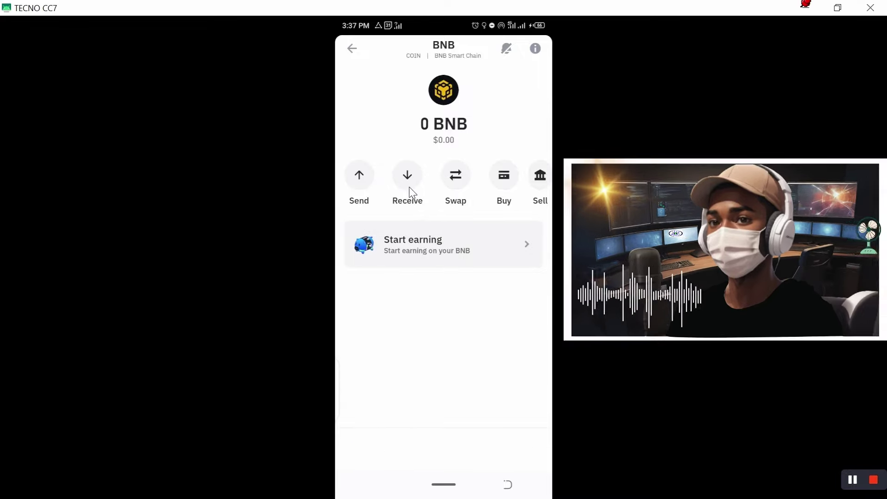
click(411, 185)
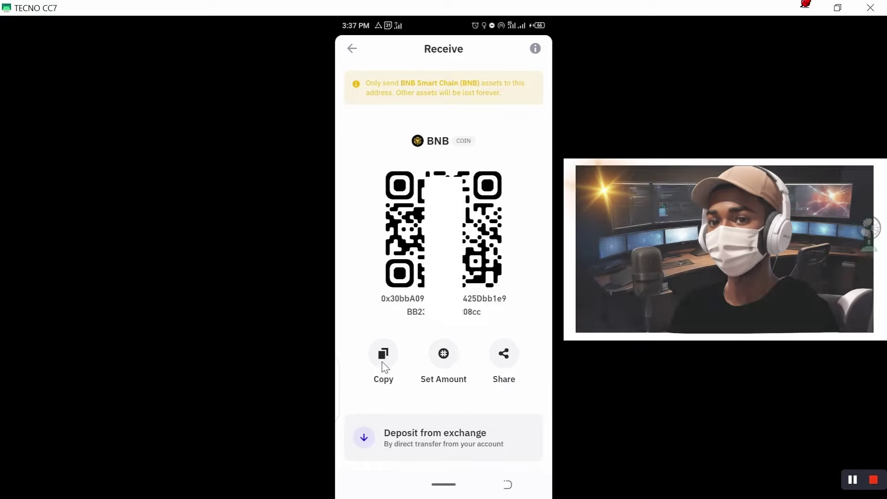
click(352, 49)
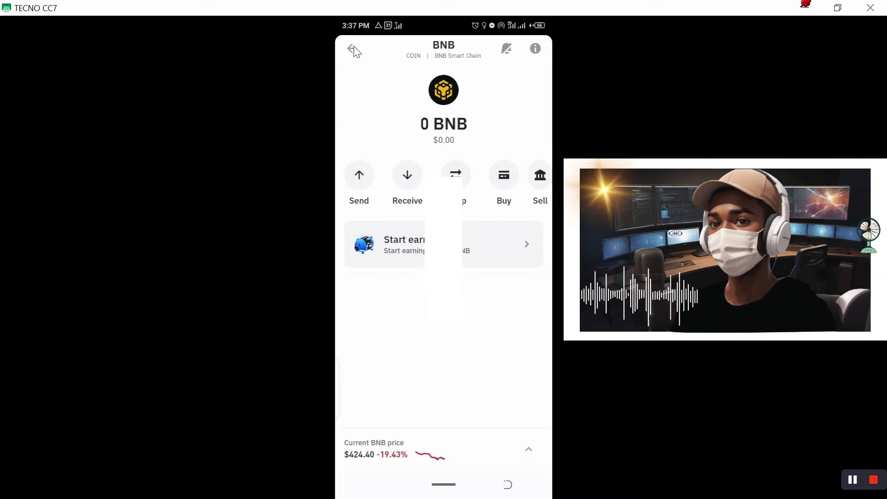
click(354, 48)
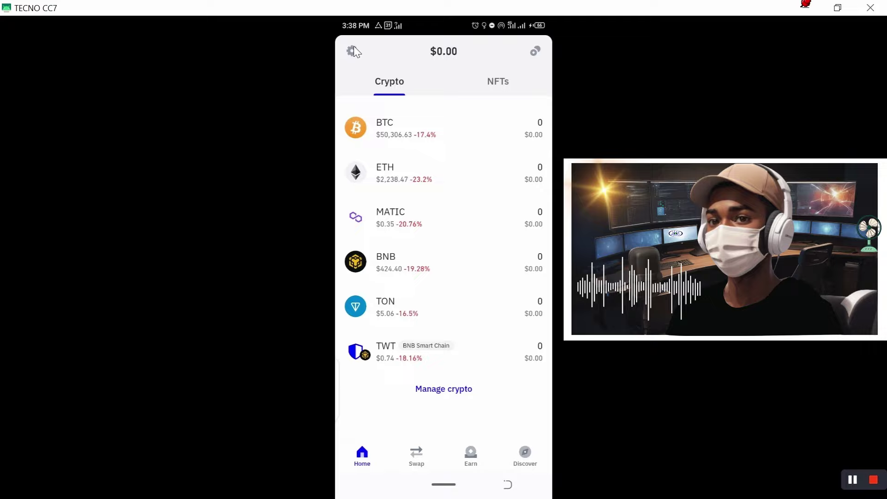
mouse_move(399, 182)
mouse_down()
mouse_move(398, 224)
mouse_move(404, 184)
mouse_up()
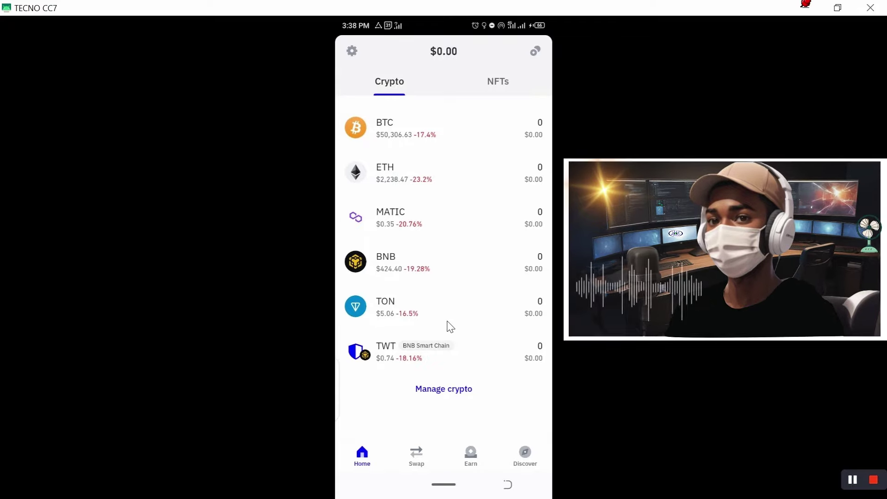
scroll(418, 346, up, 3)
scroll(417, 345, down, 5)
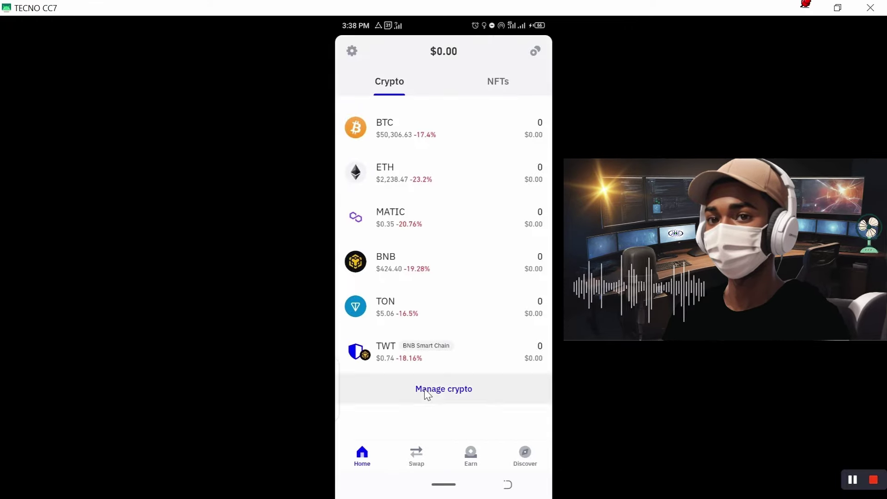
- Search the Manage crypto list for 'bnb', then return to the Home coin list
click(395, 86)
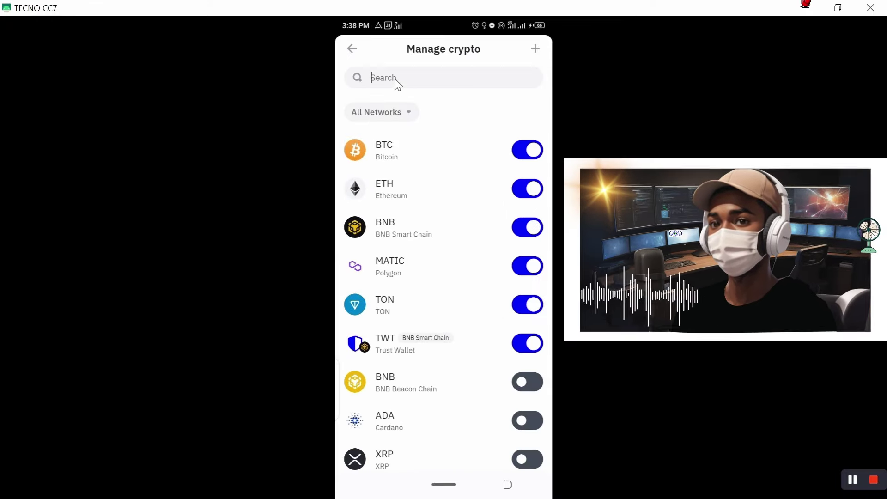
text(bnb)
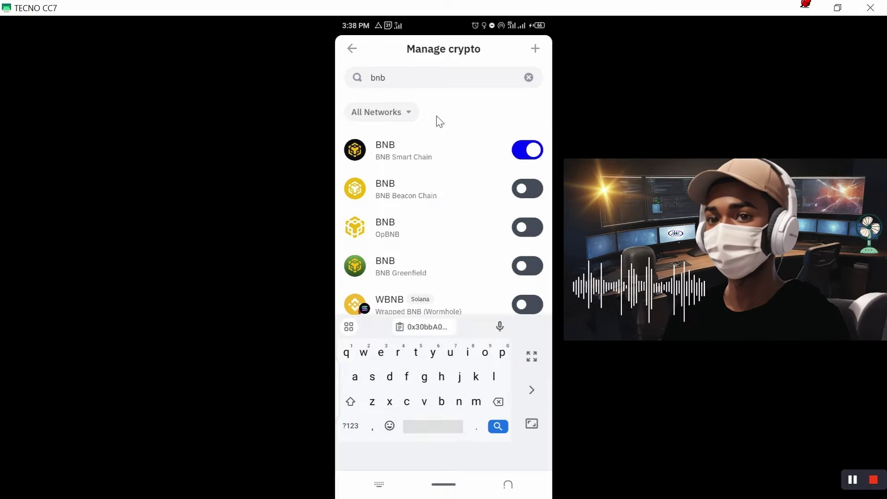
click(353, 50)
click(397, 85)
text(b)
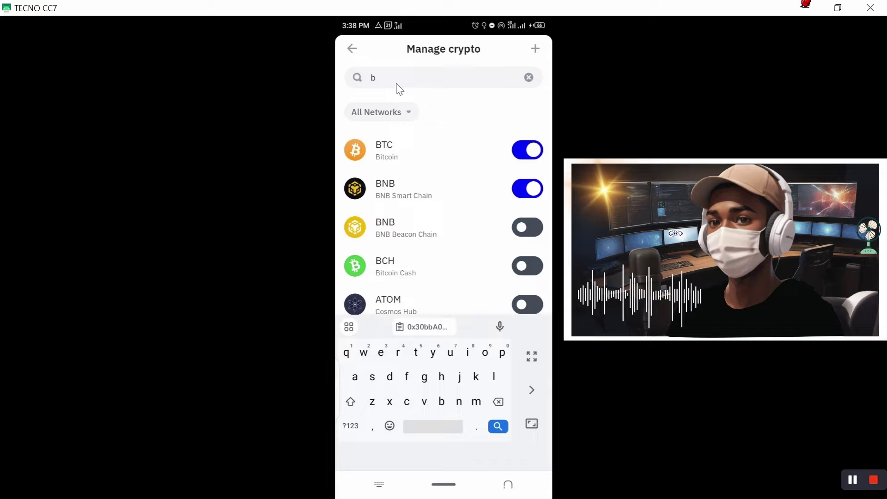
text(nb)
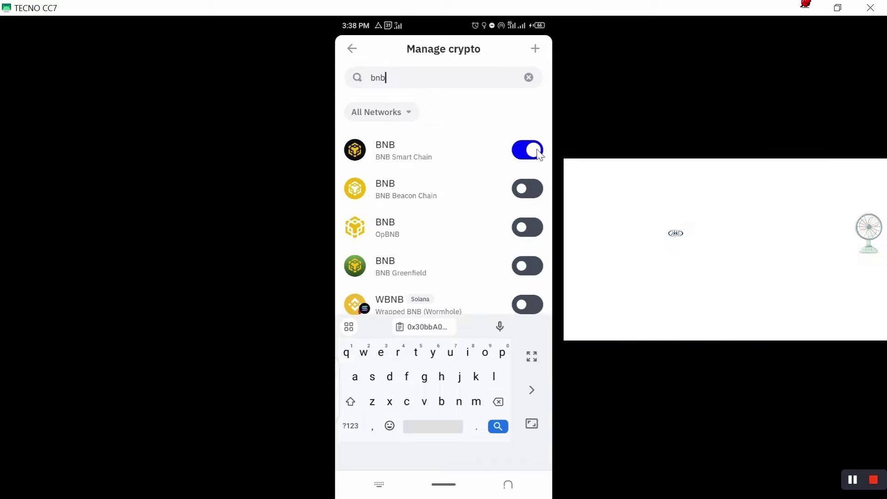
click(353, 49)
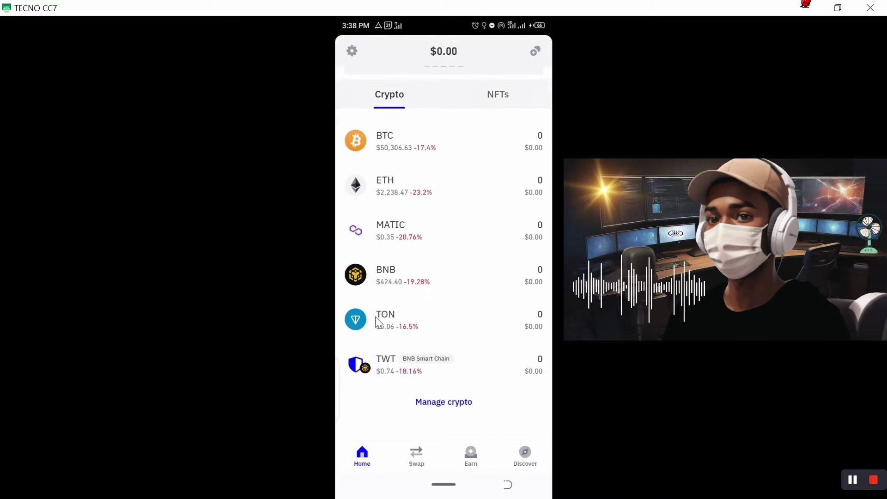
- Open BNB and copy its BNB Smart Chain receiving address
click(382, 258)
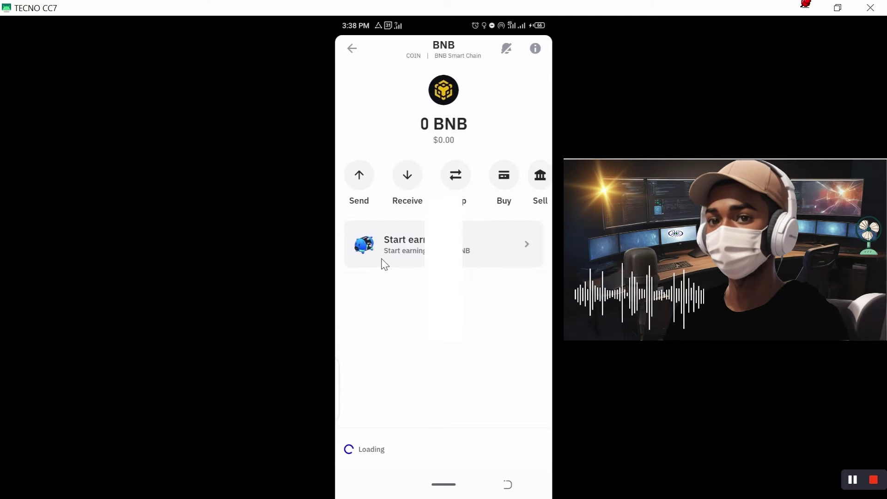
click(412, 214)
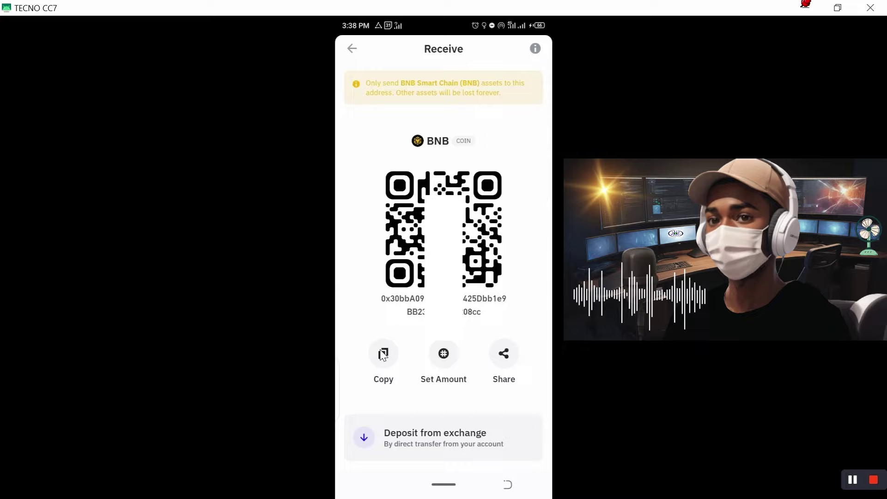
click(382, 356)
- Return to Celia and dismiss the advertisement covering the KYC Two form
drag(433, 494, 434, 370)
click(430, 231)
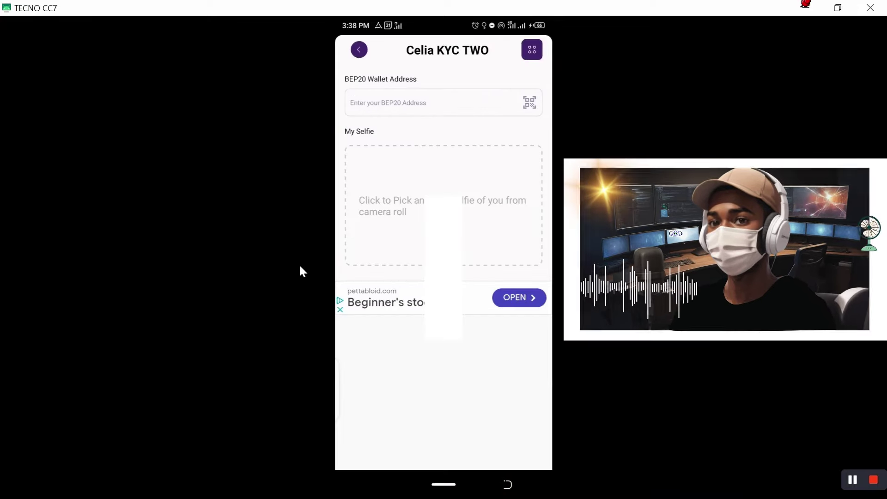
click(405, 101)
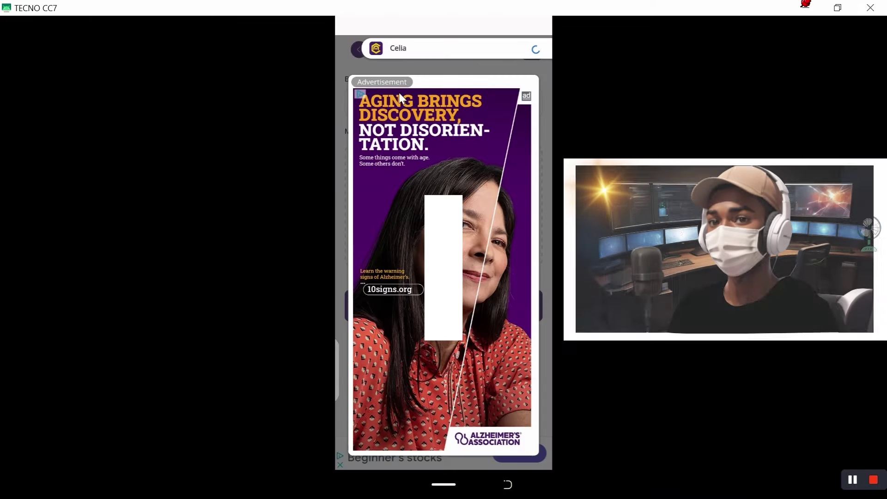
click(421, 52)
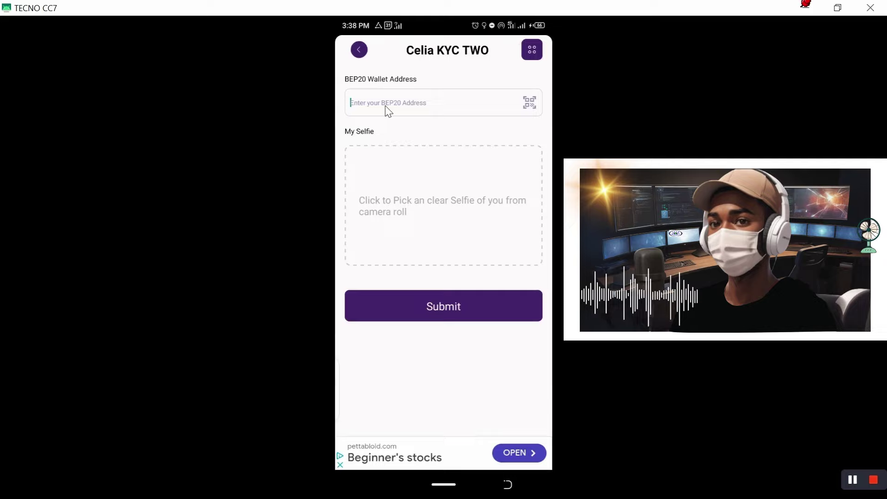
- Paste the copied BNB address into BEP20 Wallet Address, choose a selfie, and submit
click(387, 110)
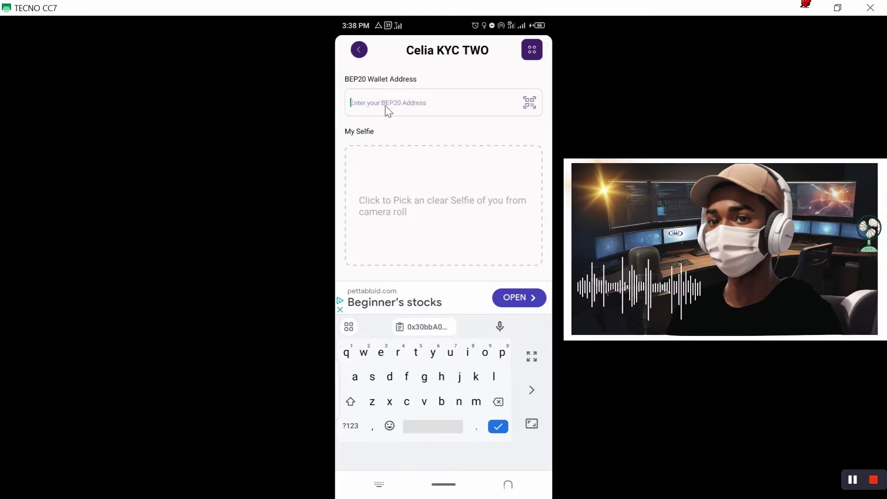
click(424, 327)
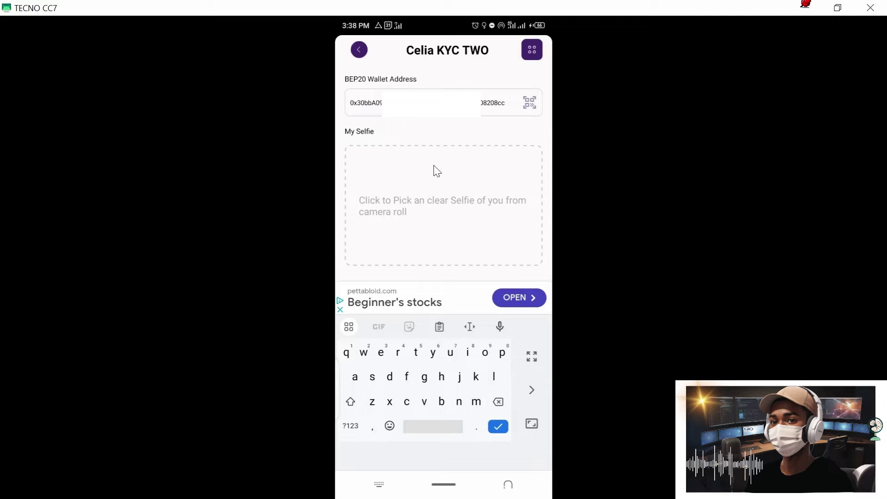
click(427, 200)
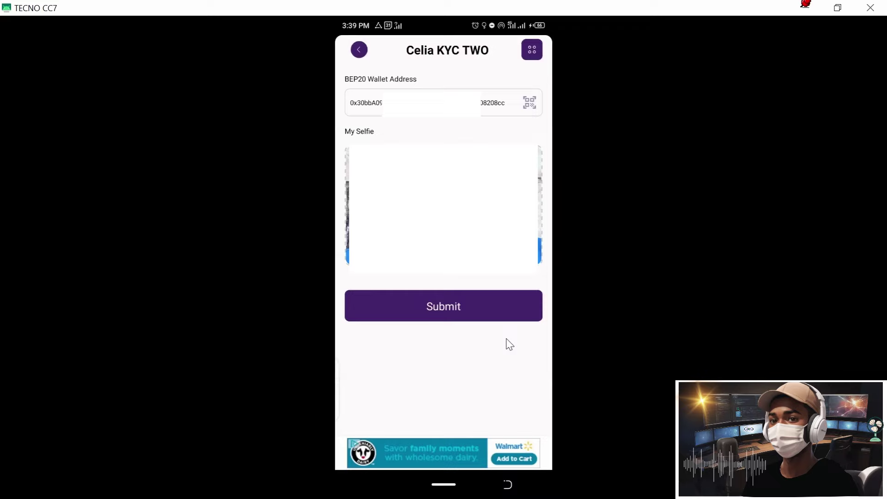
click(490, 309)
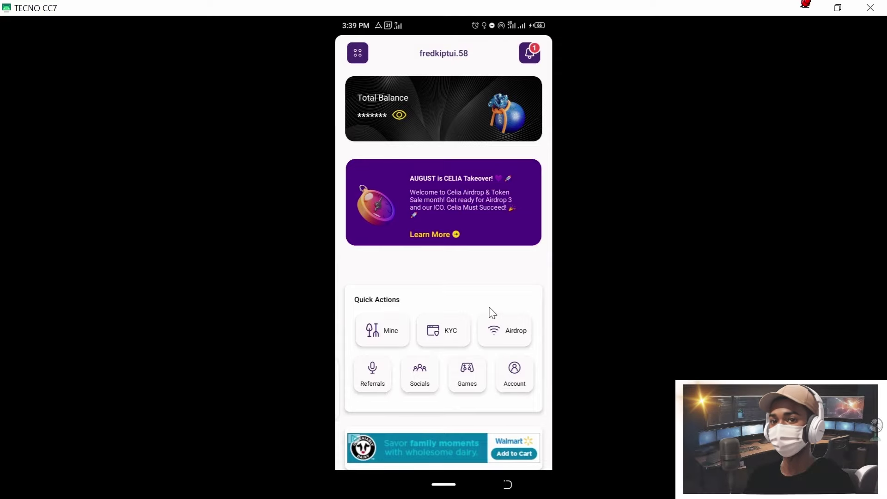
- Open KYC from Quick Actions and view the KYC Two tier, now marked Verified
click(451, 336)
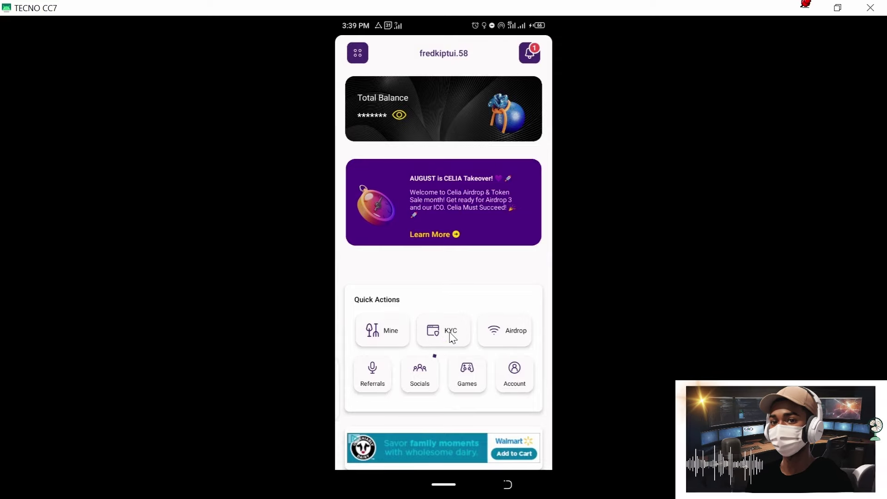
click(452, 305)
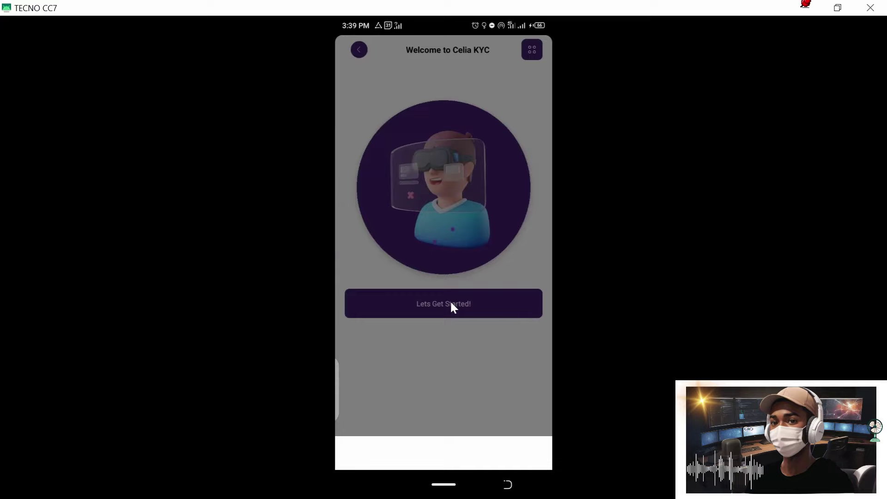
click(481, 185)
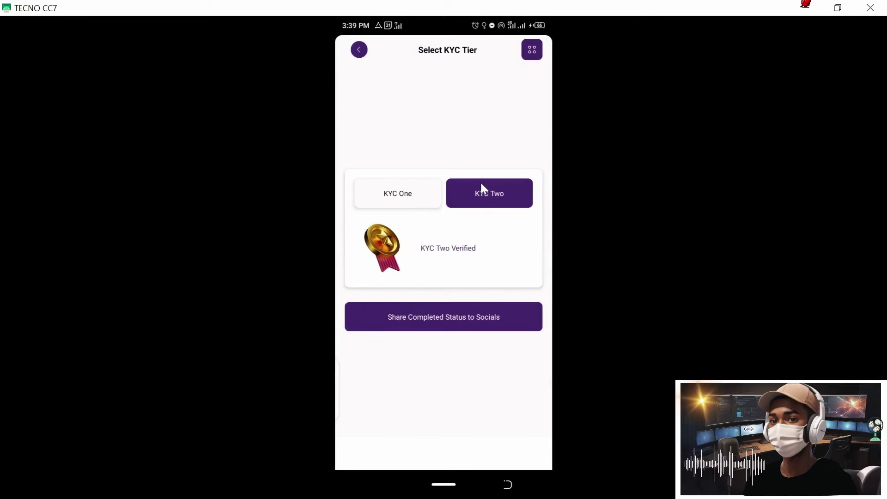